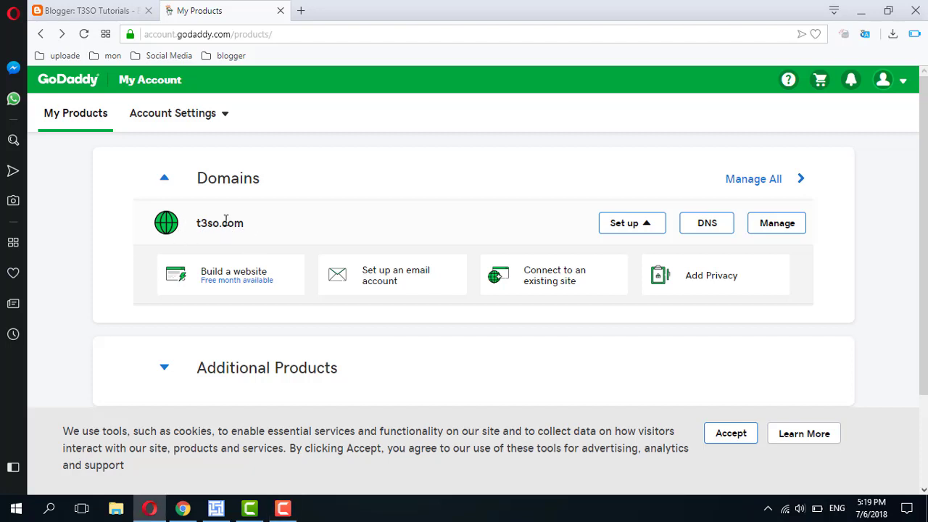
Copy the domain name t3so.com from the GoDaddy product list and switch to Blogger
drag(245, 226, 195, 227)
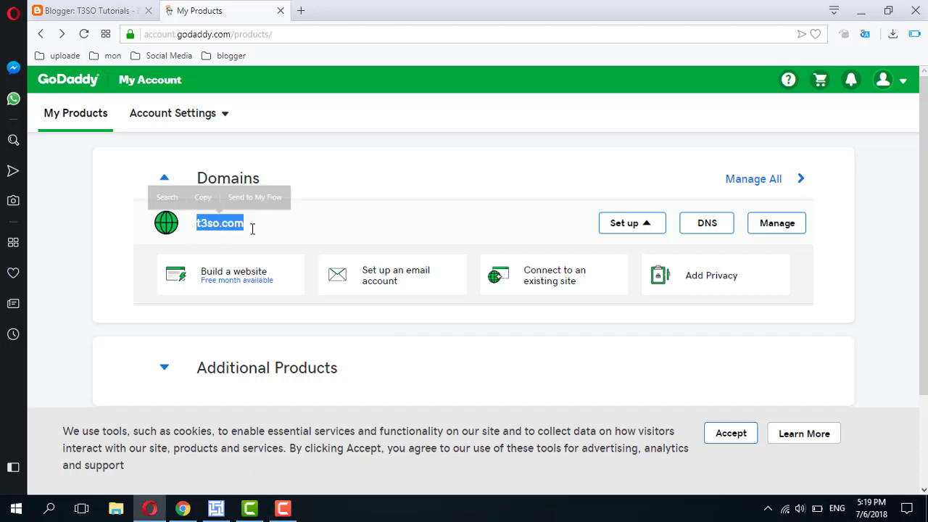
click(202, 197)
click(69, 8)
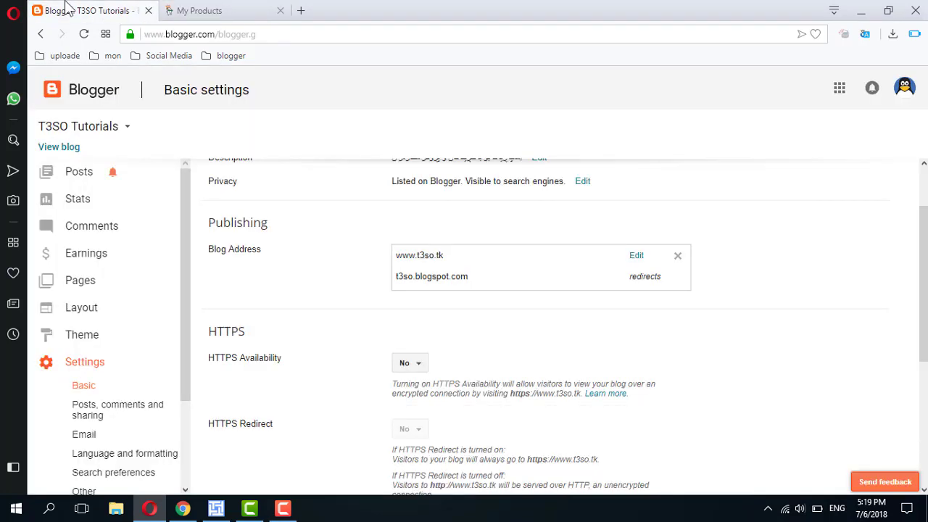
click(87, 370)
mouse_move(923, 283)
mouse_down()
mouse_move(923, 272)
mouse_move(922, 291)
mouse_up()
click(637, 239)
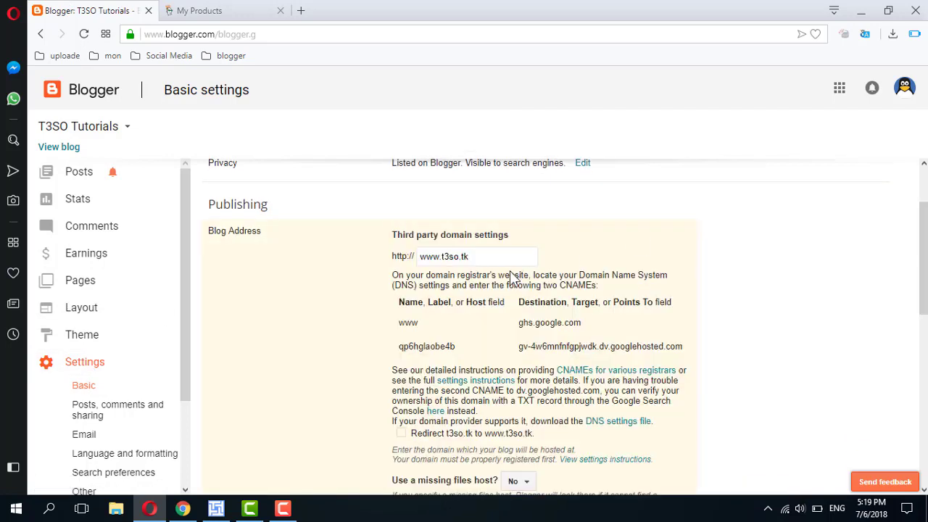
drag(488, 255, 407, 261)
text(w)
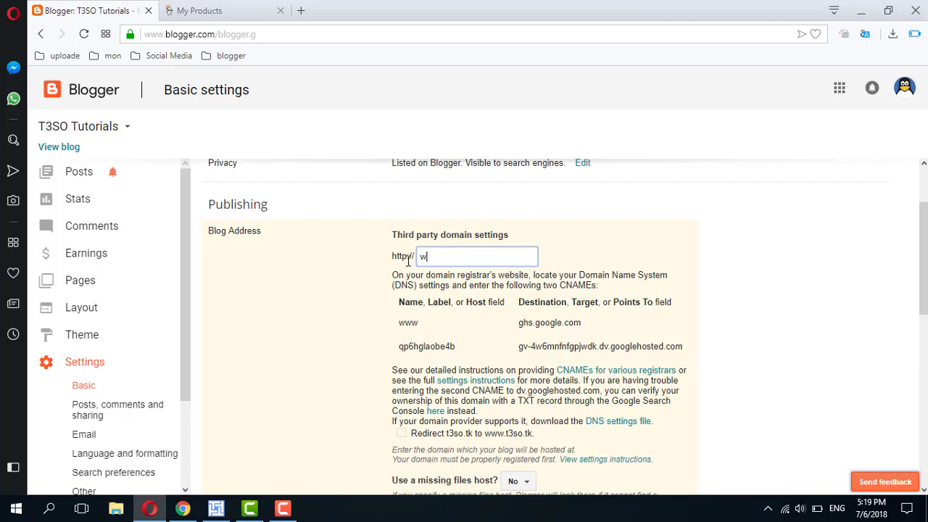
text(ww.t3so.com)
Check the www host name in Blogger's CNAME instructions, and open the DNS records of t3so.com in GoDaddy
scroll(408, 261, down, 1)
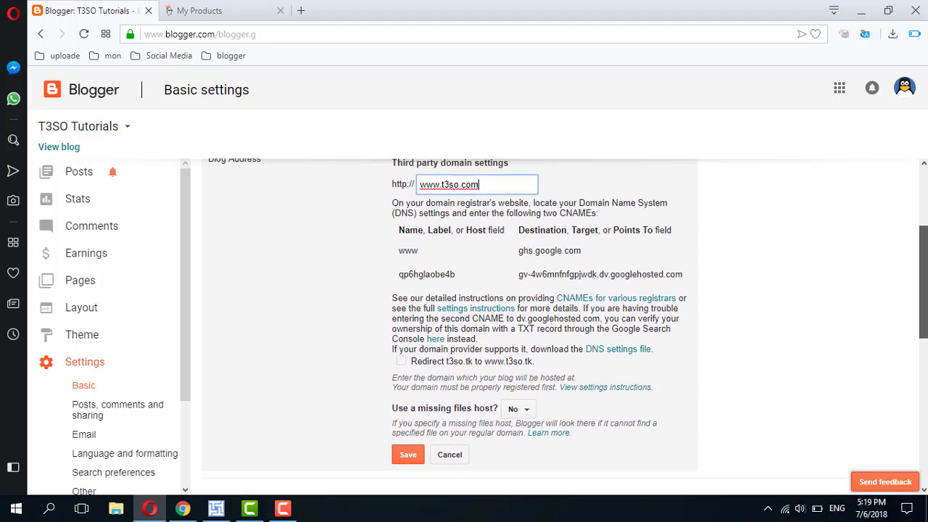
scroll(666, 246, up, 1)
drag(397, 273, 424, 272)
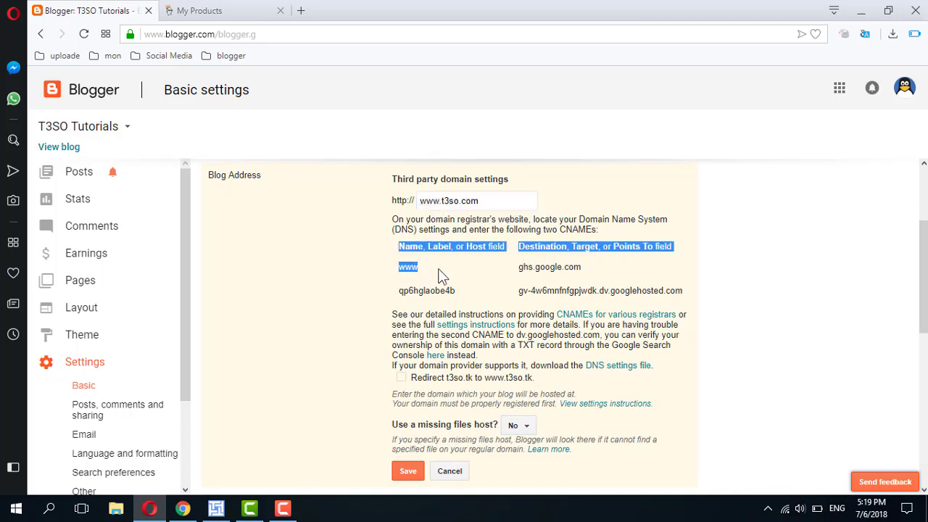
click(440, 275)
double_click(404, 268)
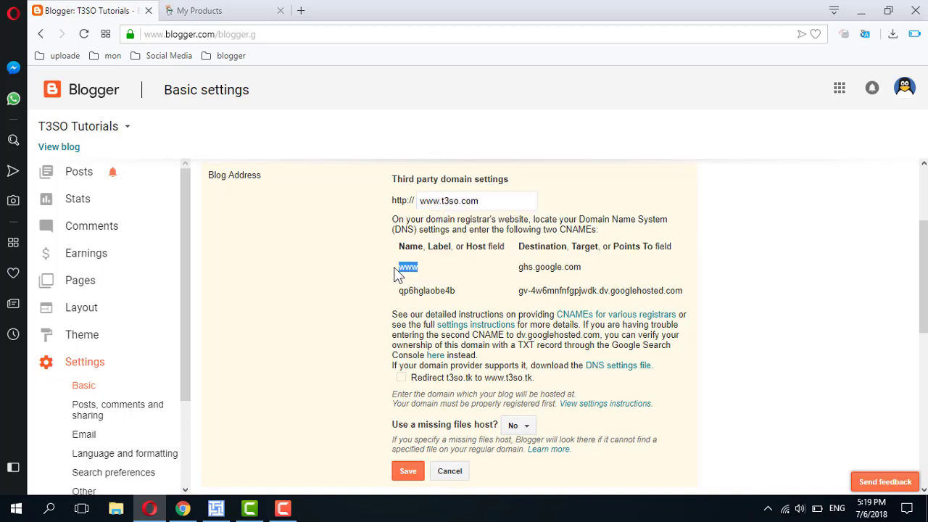
click(194, 11)
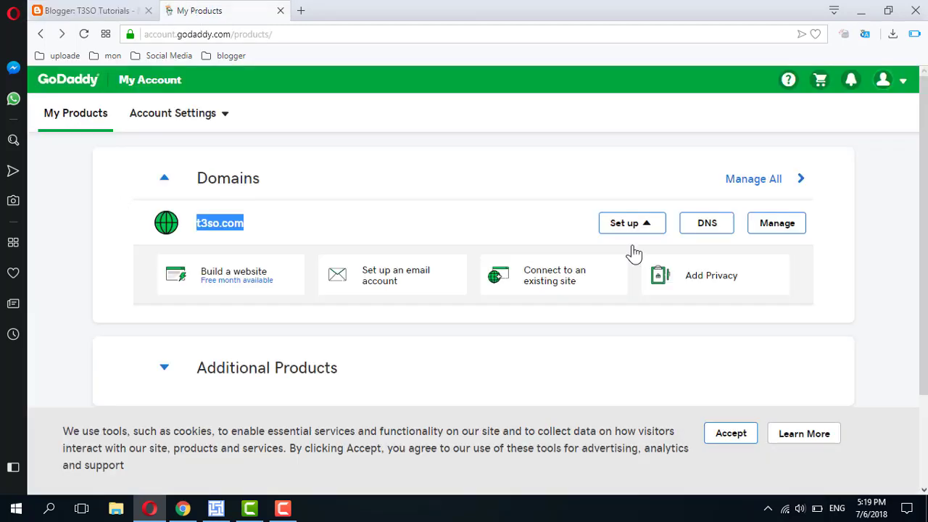
click(698, 290)
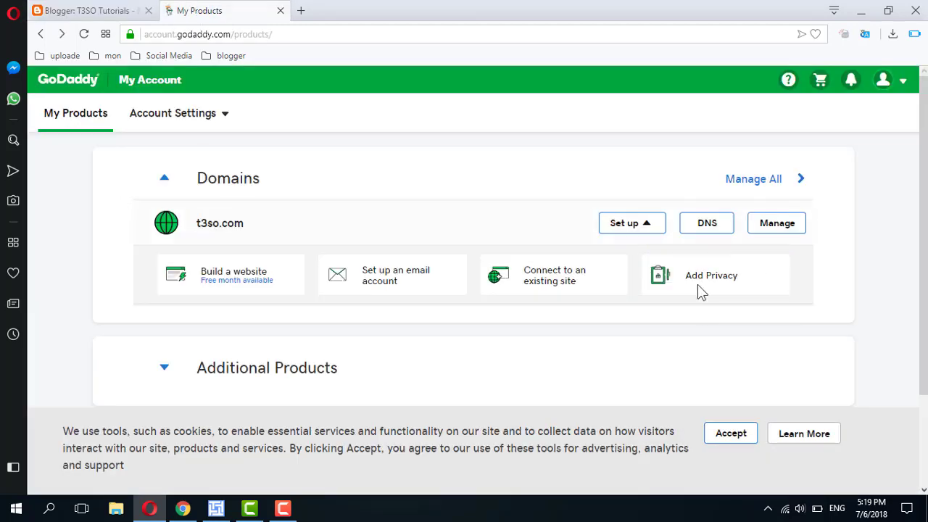
click(706, 234)
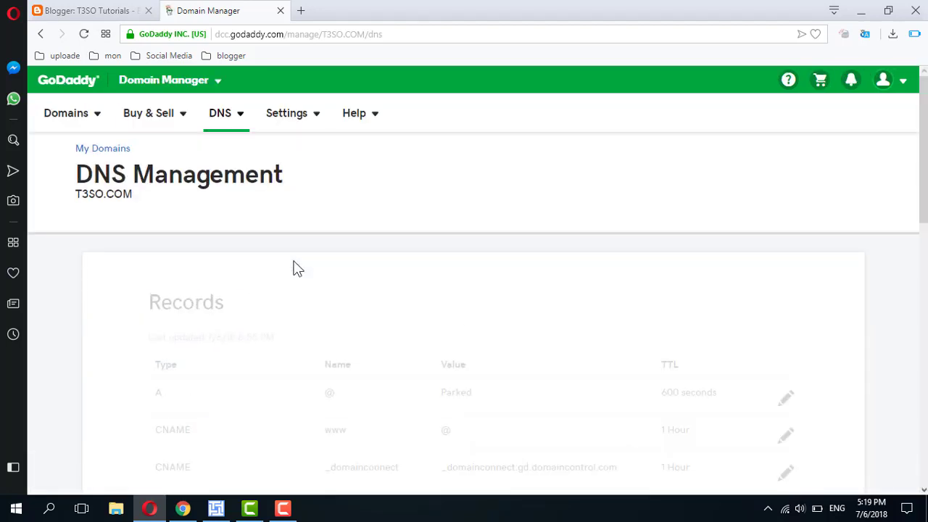
scroll(293, 268, down, 3)
scroll(293, 268, down, 2)
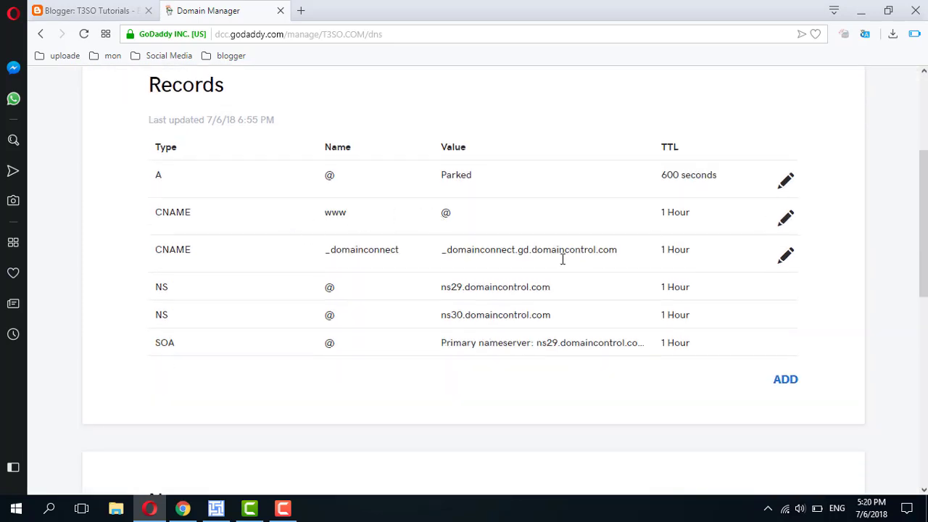
Point the www CNAME record to ghs.google.com, copied from Blogger's instructions, and save the record in GoDaddy
click(787, 220)
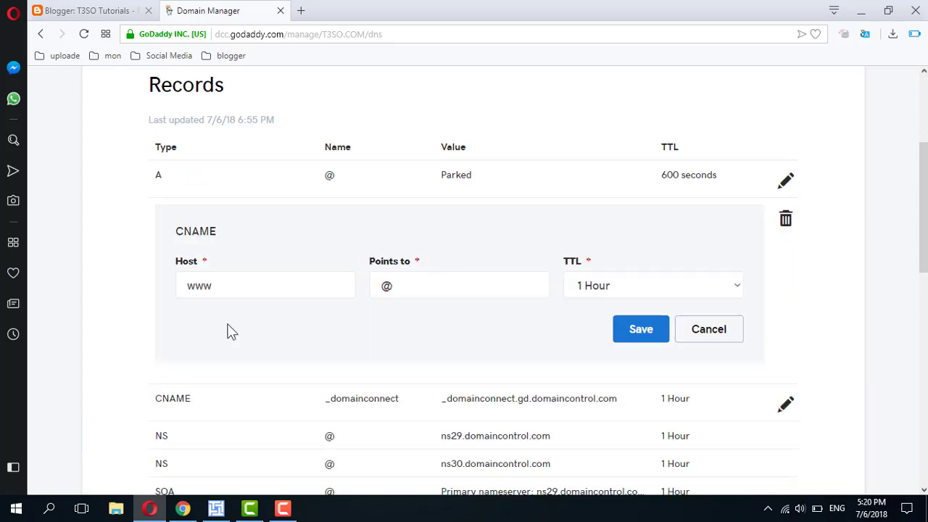
drag(227, 291, 180, 287)
click(97, 7)
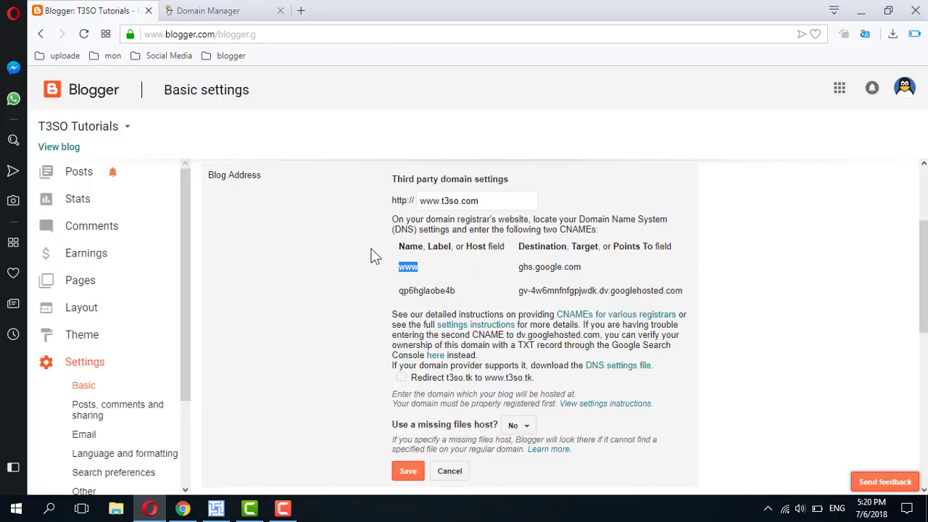
click(221, 9)
drag(415, 285, 383, 286)
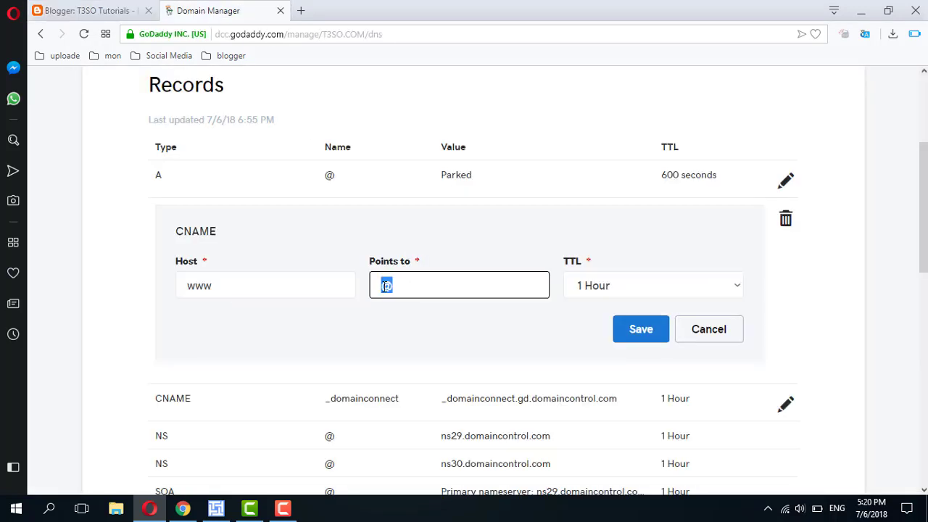
click(74, 7)
drag(585, 271, 519, 269)
key(ctrl+c)
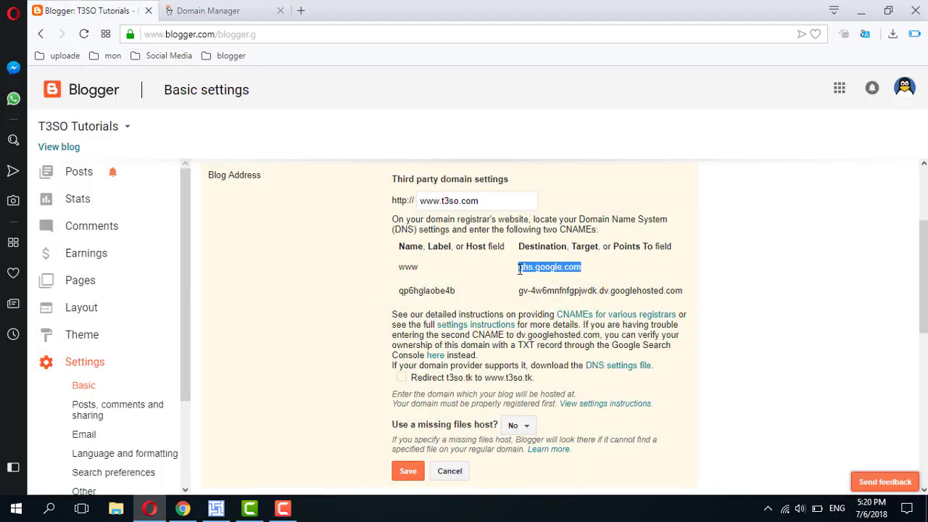
click(243, 9)
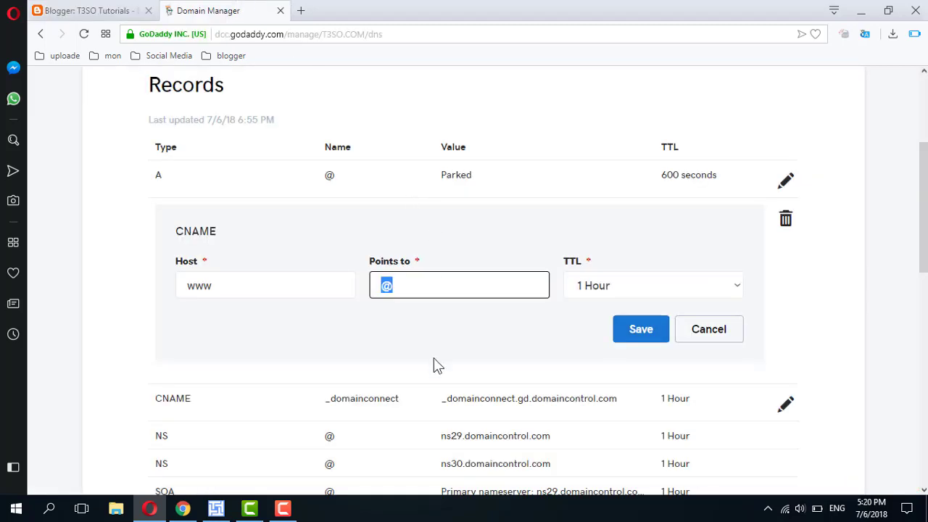
key(ctrl+v)
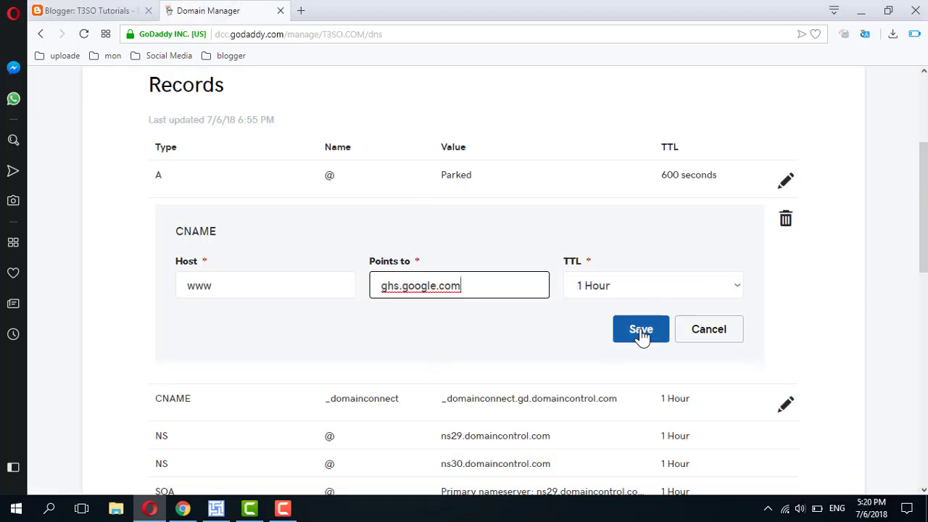
click(641, 332)
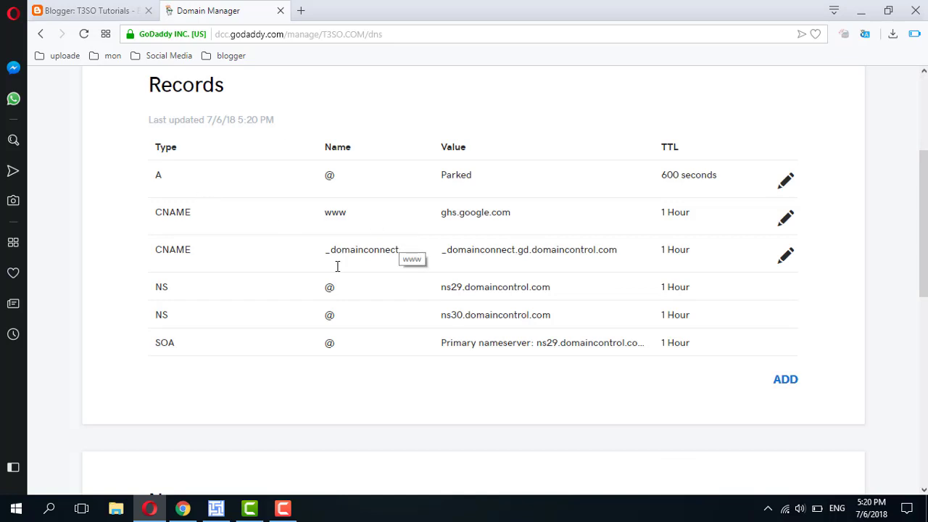
Check the second CNAME in Blogger, and start a new record of type CNAME in GoDaddy's DNS records
click(130, 10)
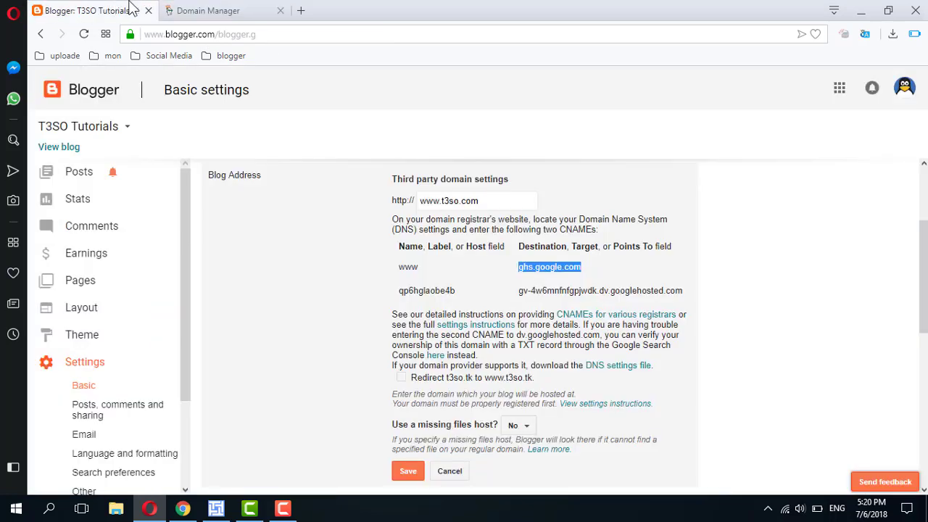
double_click(442, 290)
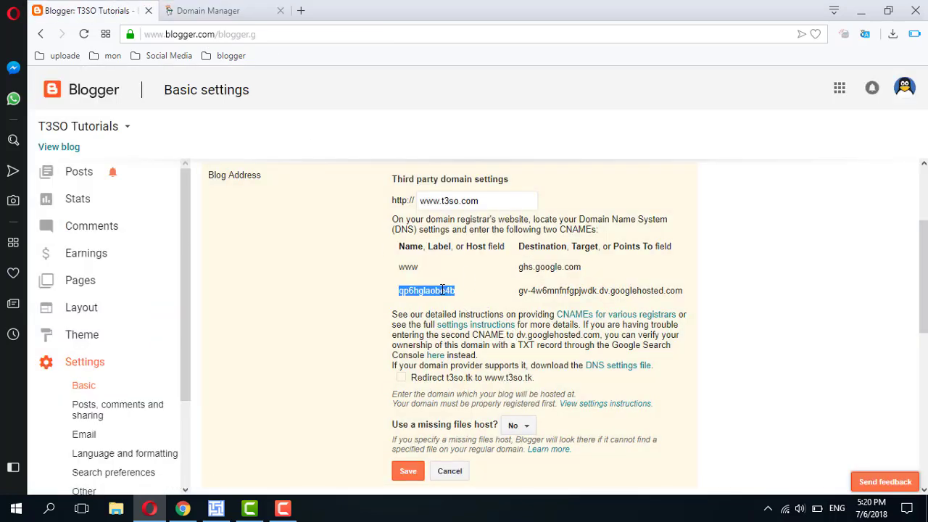
click(524, 290)
click(211, 10)
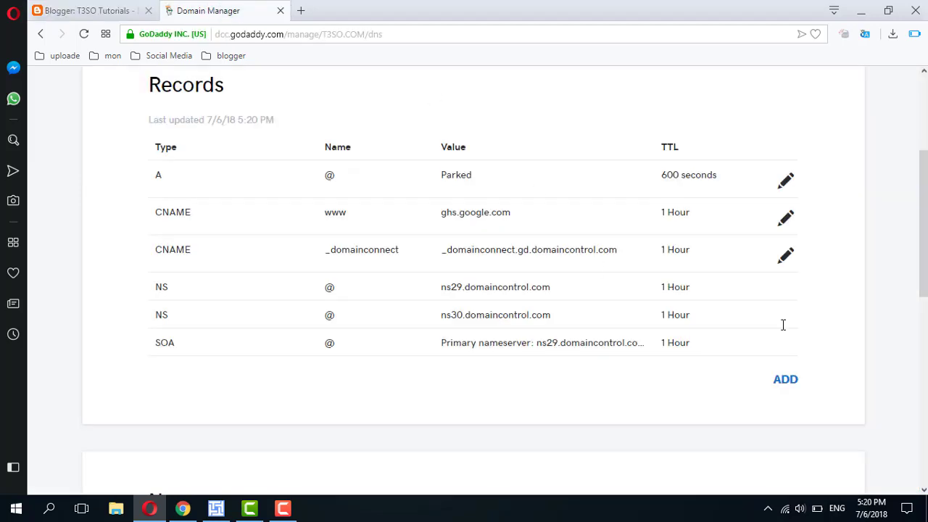
click(787, 380)
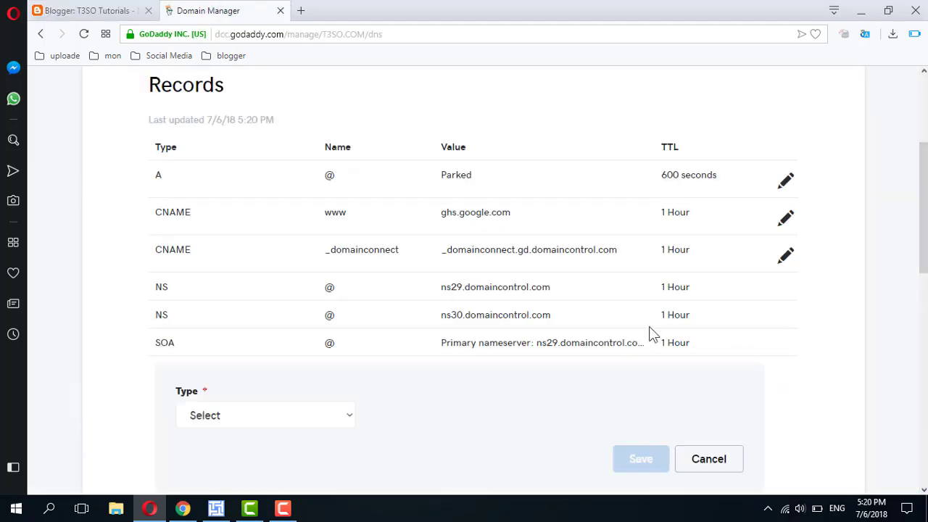
scroll(920, 218, down, 1)
scroll(404, 191, down, 3)
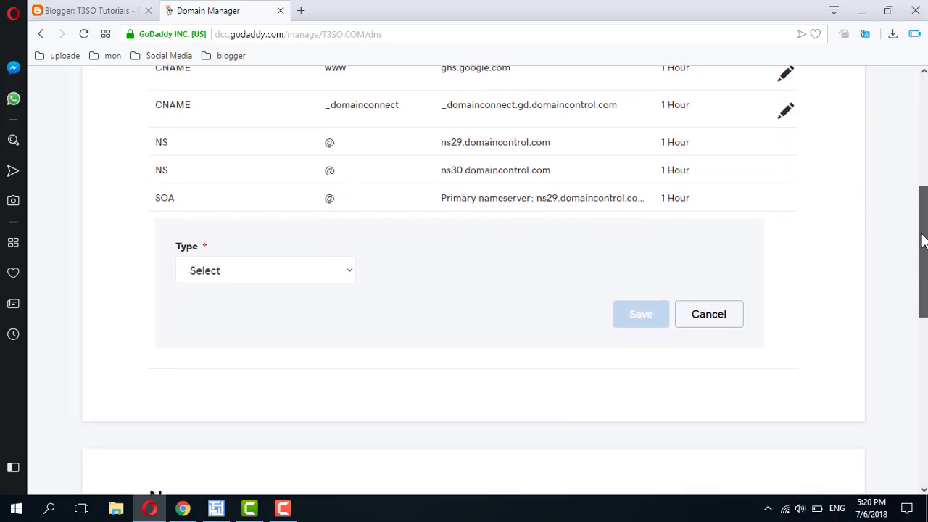
click(255, 249)
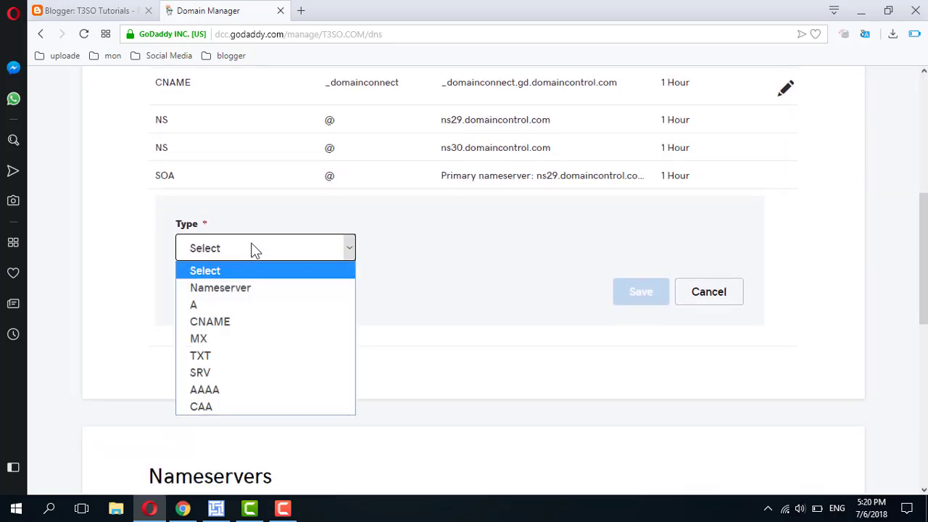
click(223, 324)
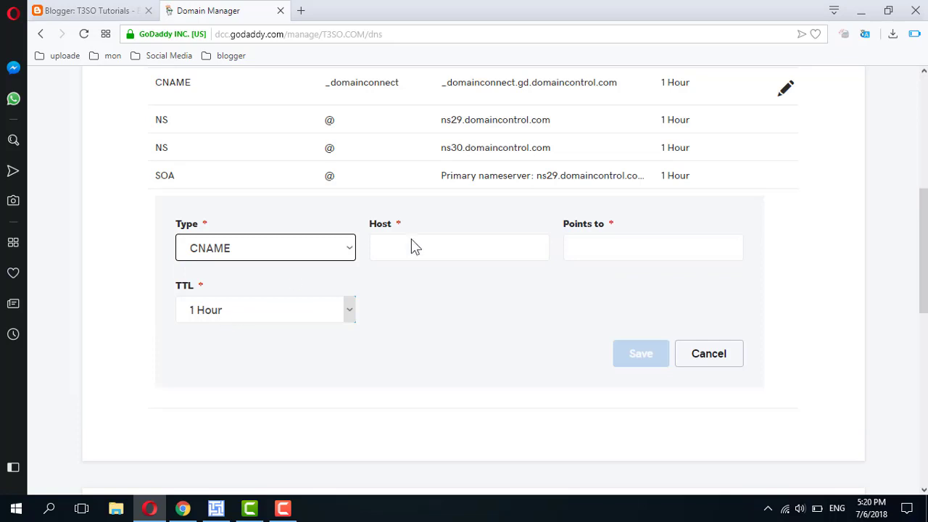
Copy the second CNAME's verification host name from Blogger into the Host field of the new GoDaddy record
click(389, 250)
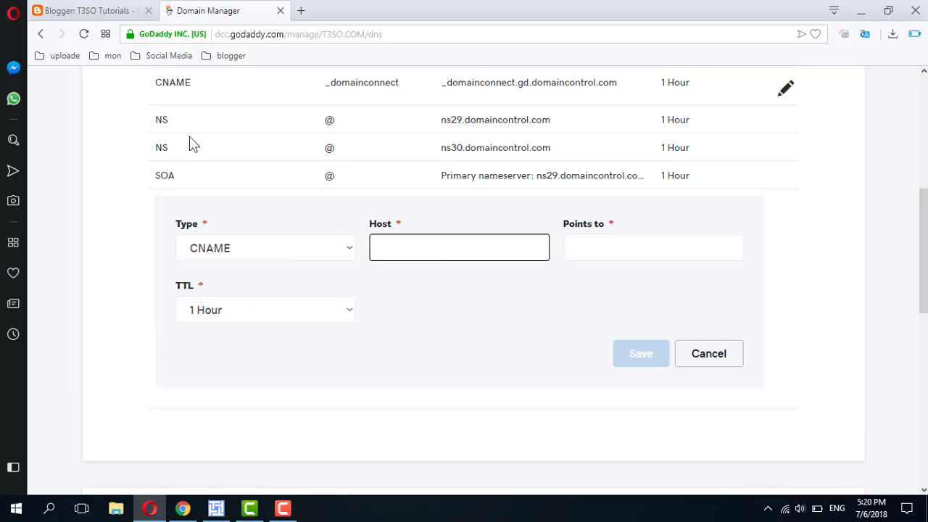
click(81, 9)
double_click(449, 289)
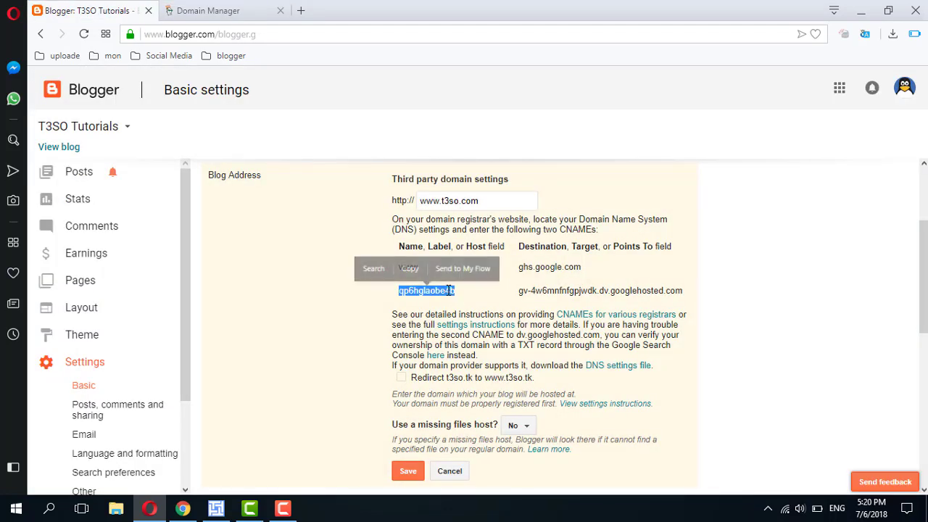
click(419, 273)
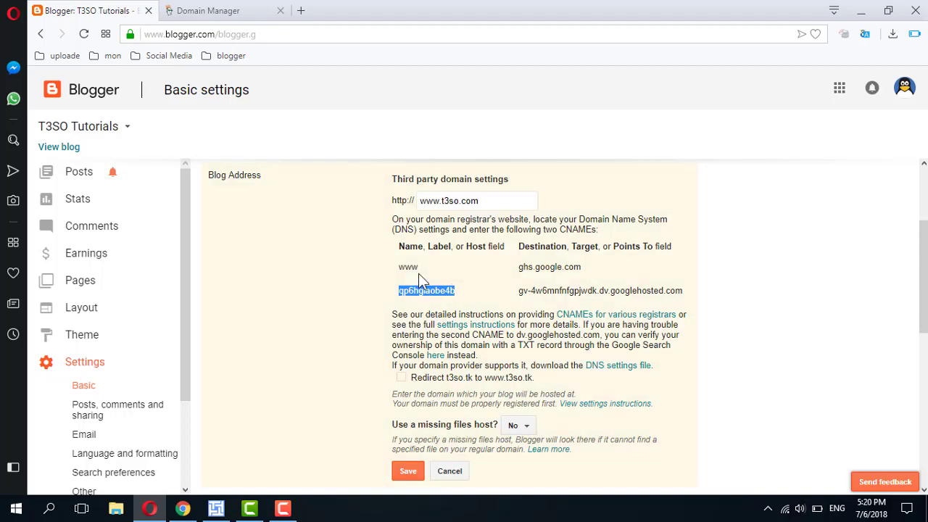
click(219, 10)
key(ctrl+v)
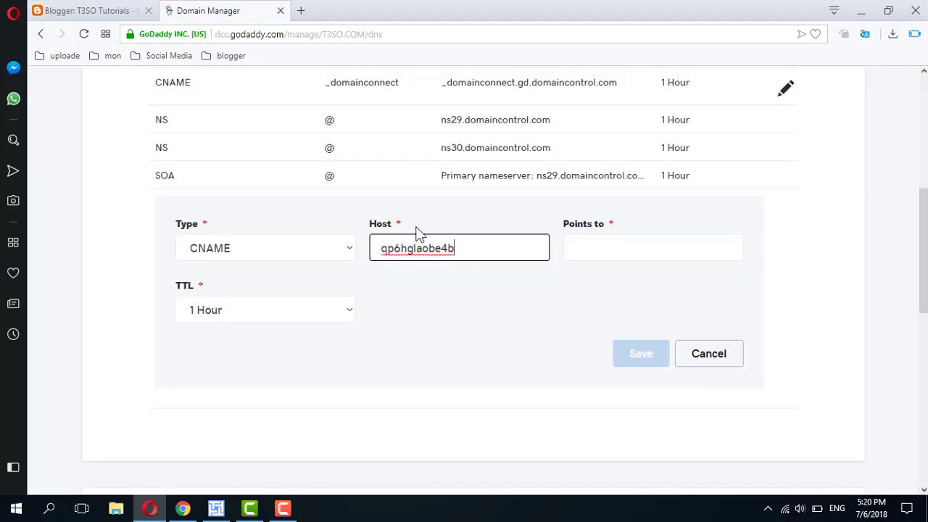
Copy the second CNAME's verification destination from Blogger into the new record's Points to field and compare it with Blogger's entry
click(108, 11)
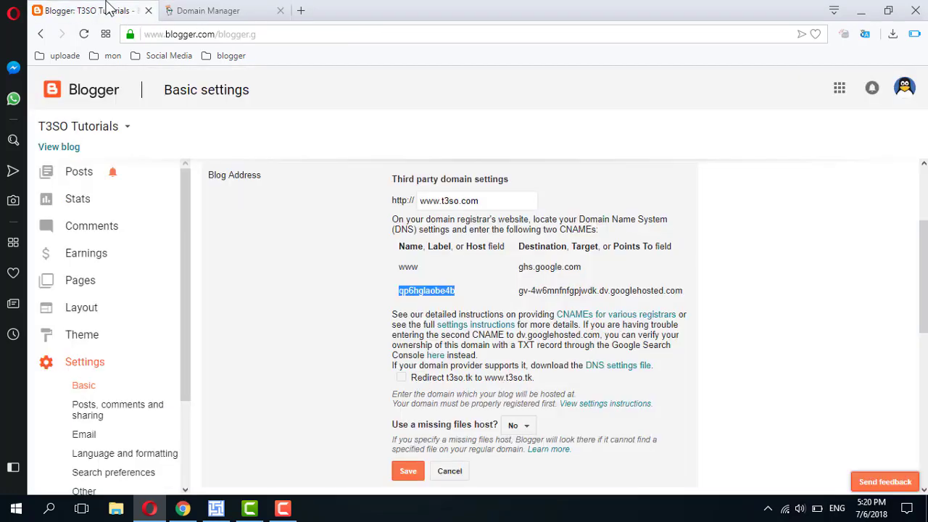
triple_click(567, 293)
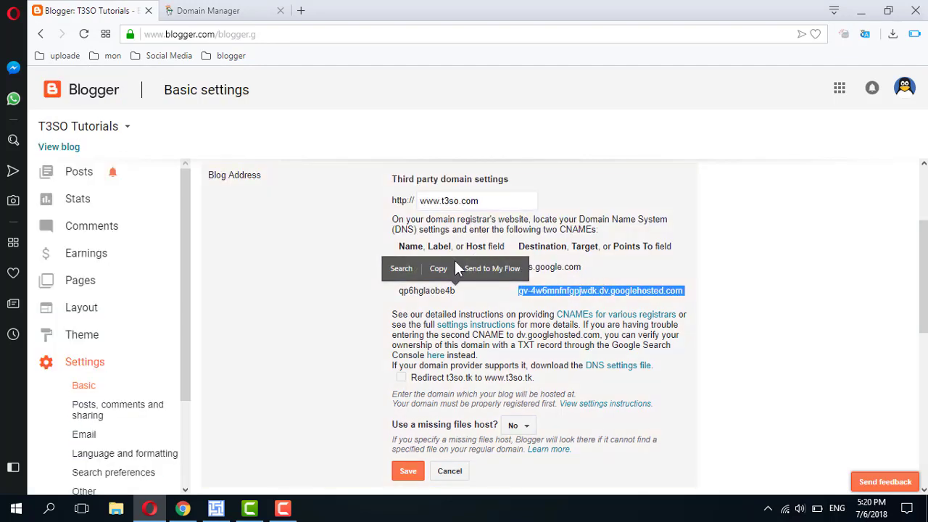
click(438, 269)
click(218, 10)
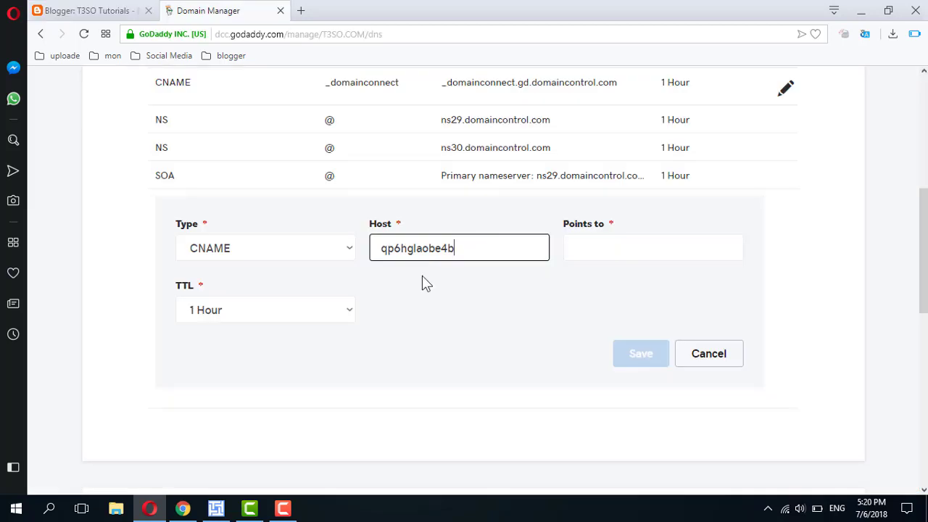
click(629, 245)
key(ctrl+v)
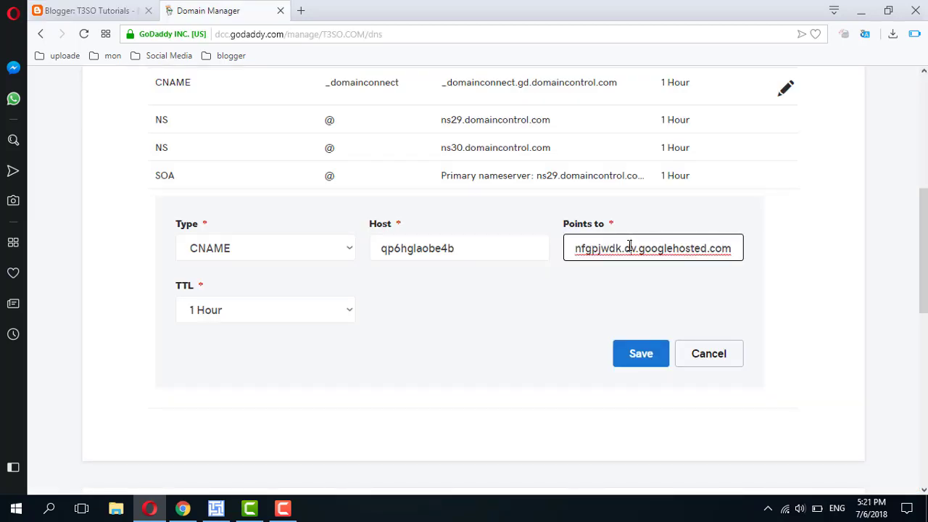
key(Home)
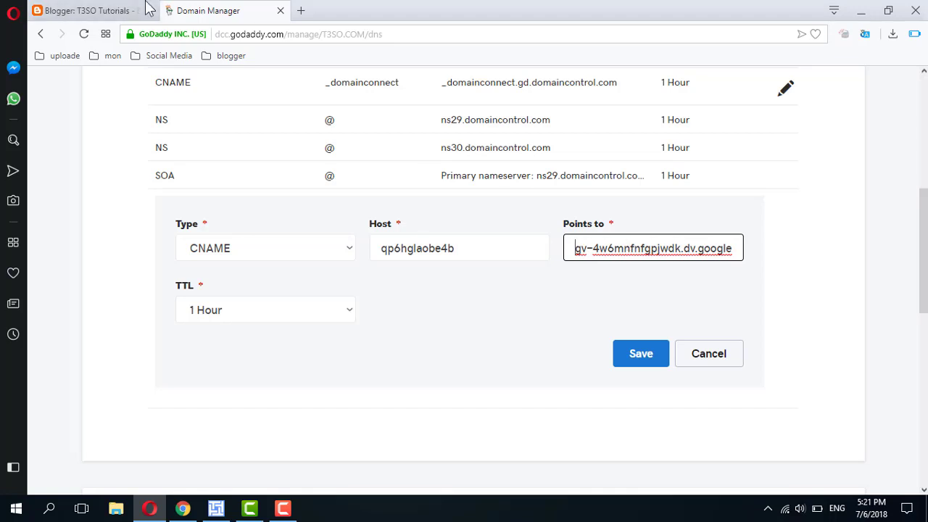
click(125, 9)
click(205, 9)
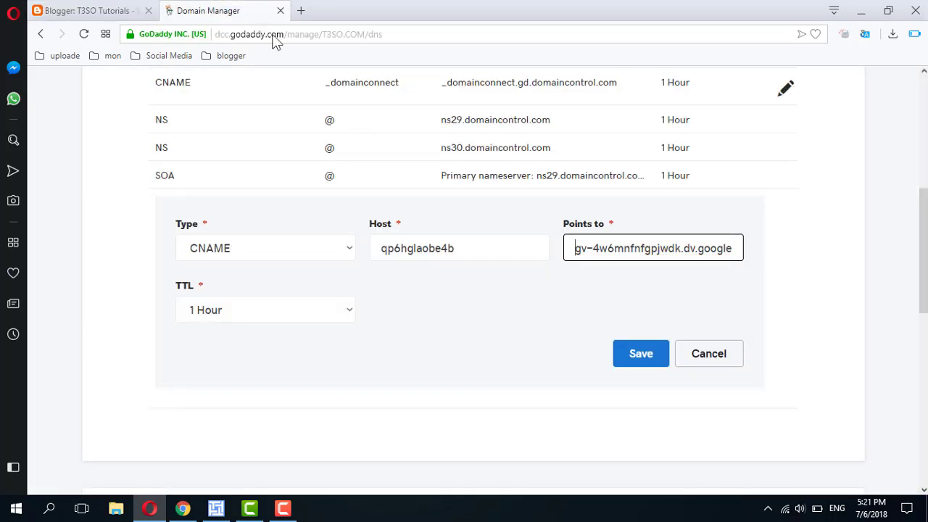
Save the second CNAME record in GoDaddy and review the domain's DNS records and nameservers
click(643, 360)
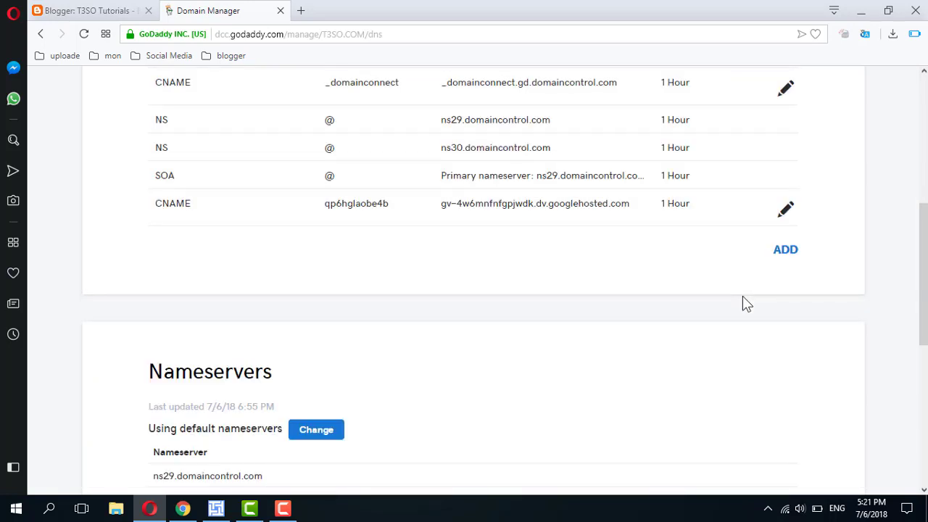
scroll(922, 276, up, 5)
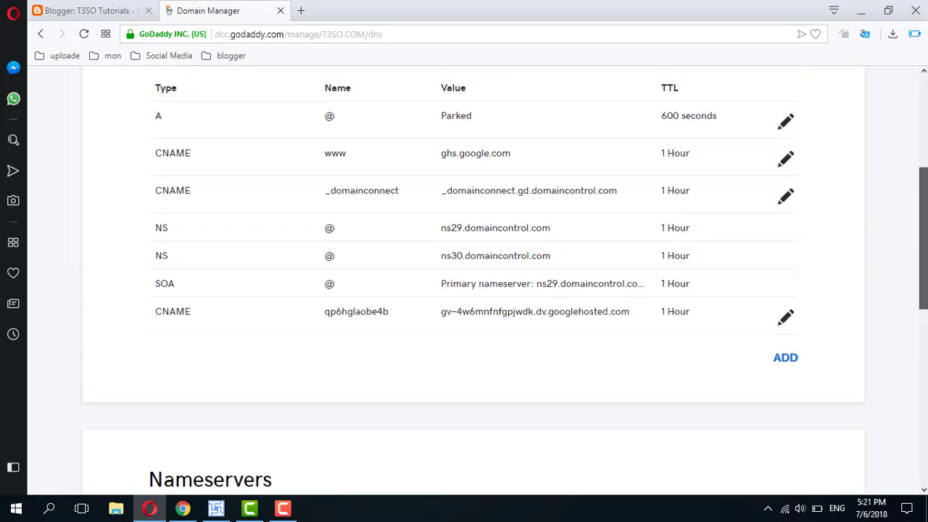
scroll(906, 218, down, 5)
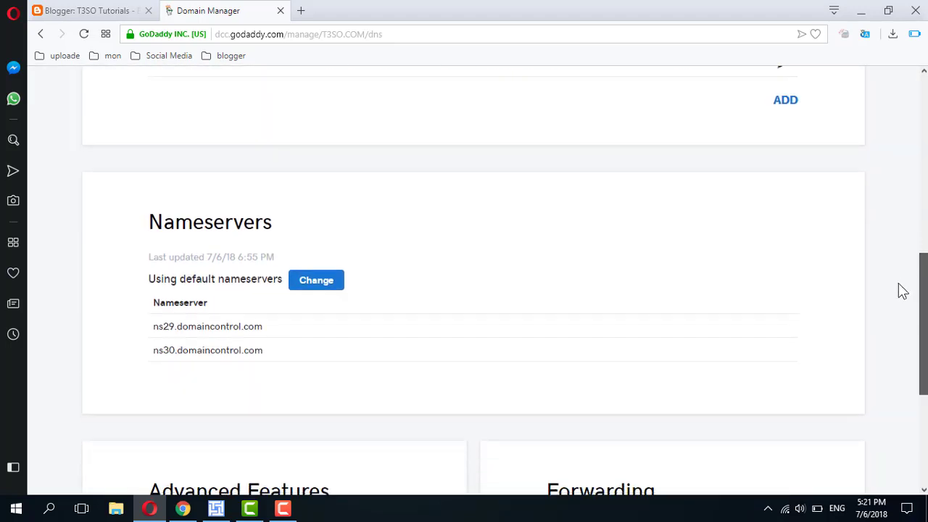
scroll(899, 297, down, 1)
scroll(895, 304, up, 4)
scroll(464, 290, up, 3)
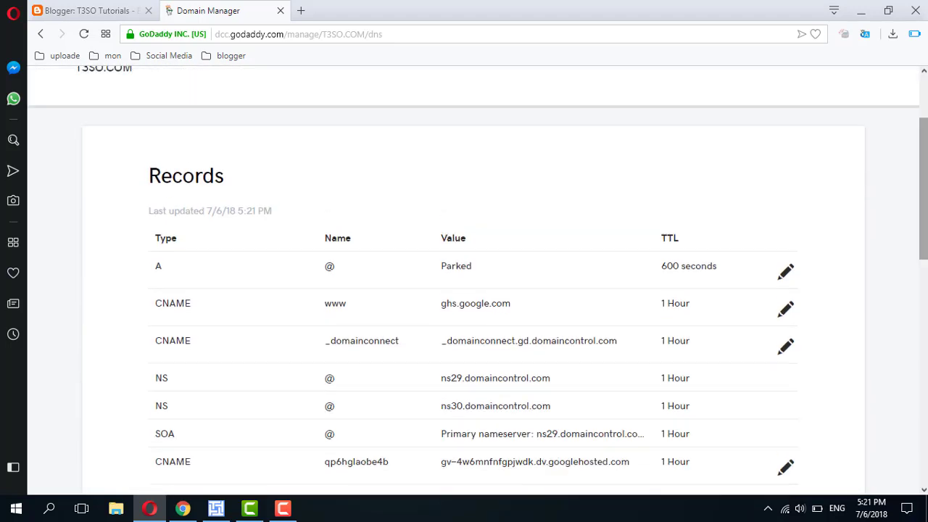
click(135, 9)
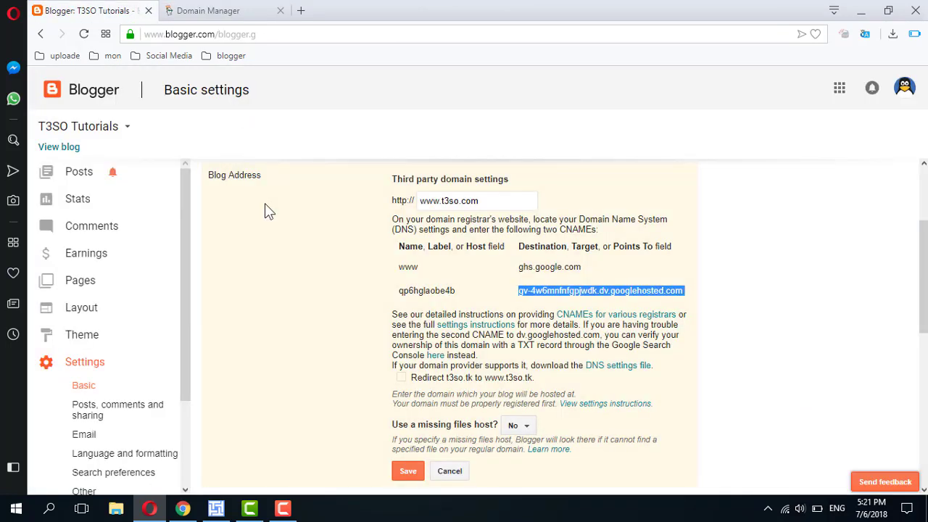
click(403, 470)
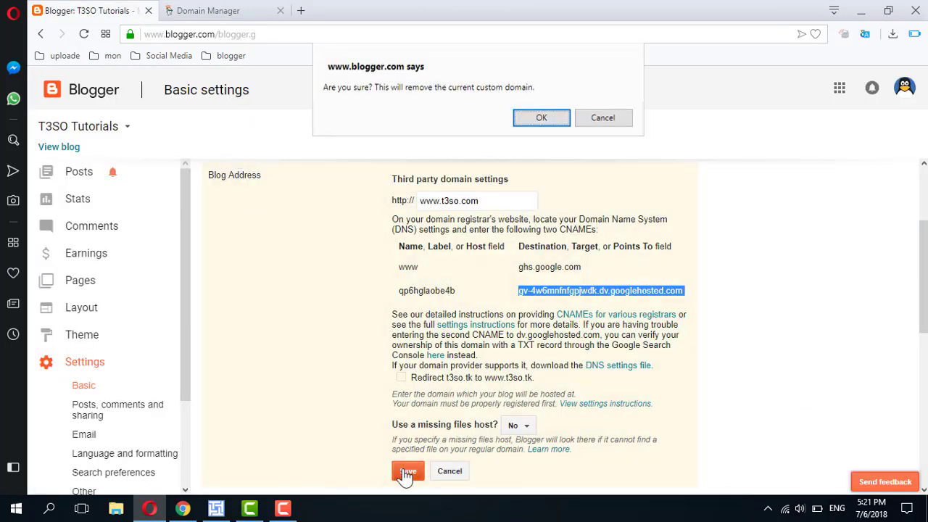
click(528, 120)
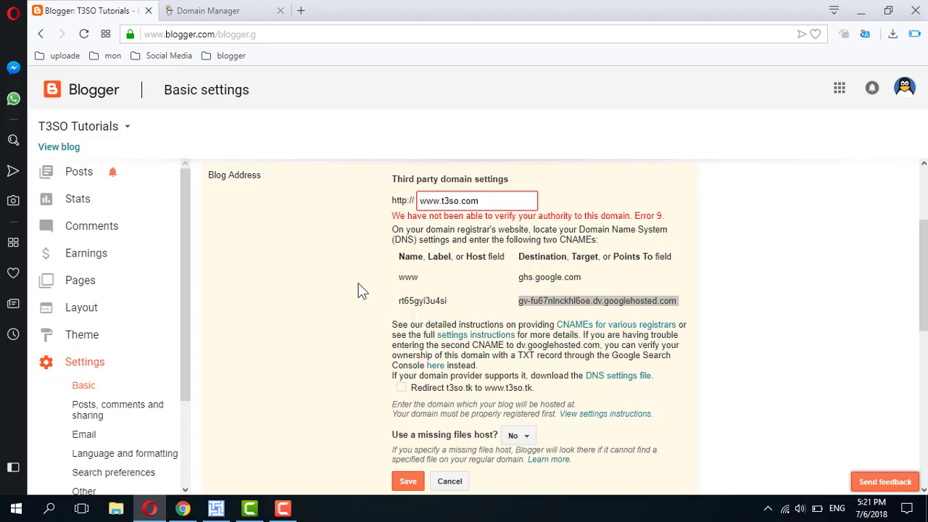
click(67, 148)
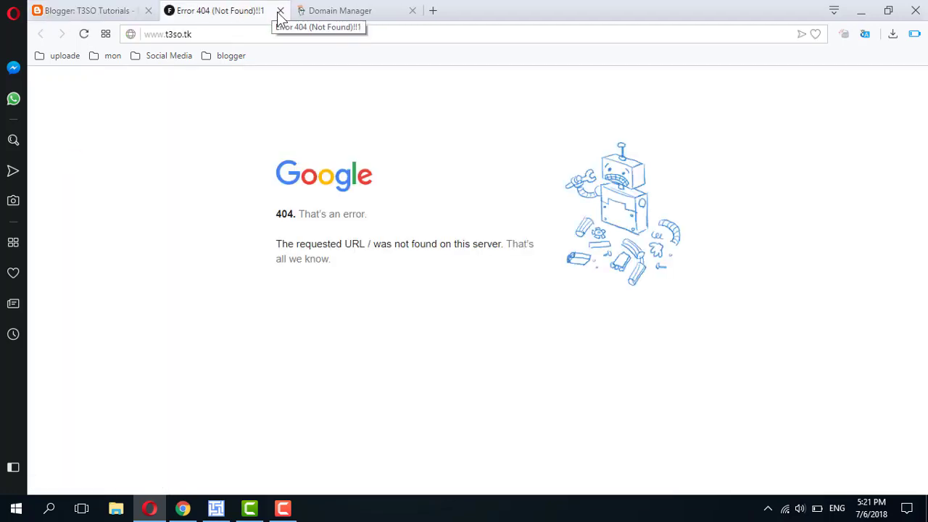
click(264, 10)
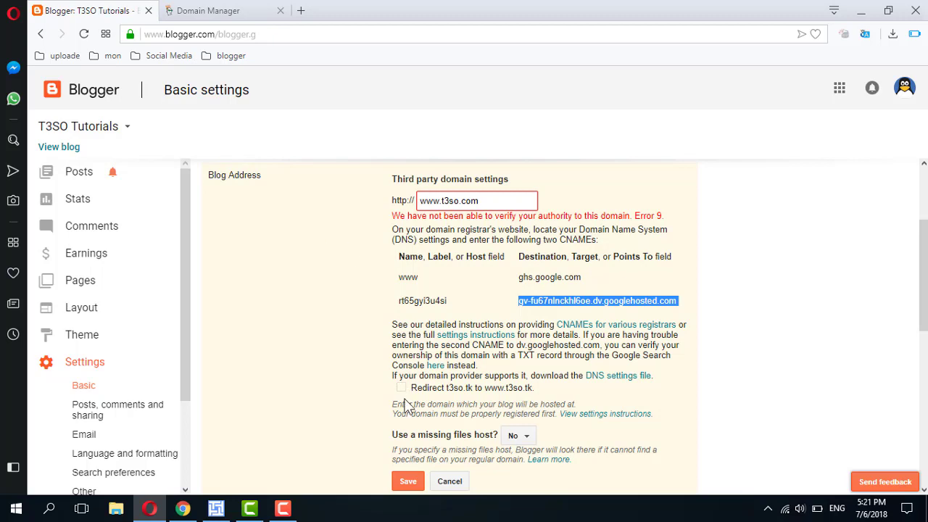
click(407, 482)
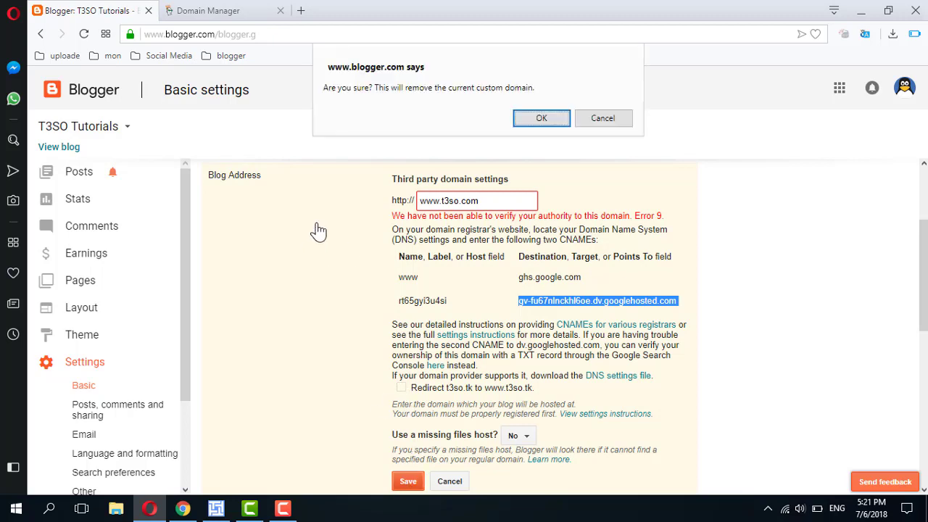
click(542, 119)
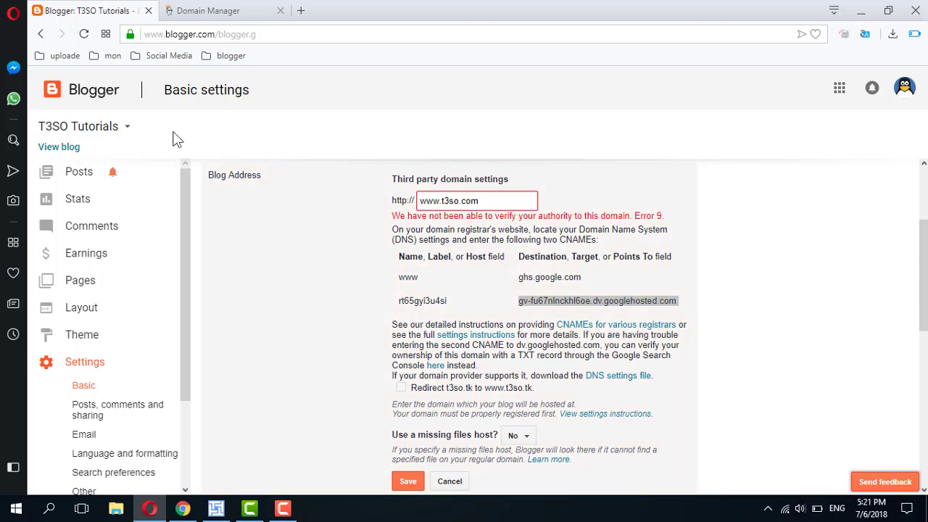
click(75, 148)
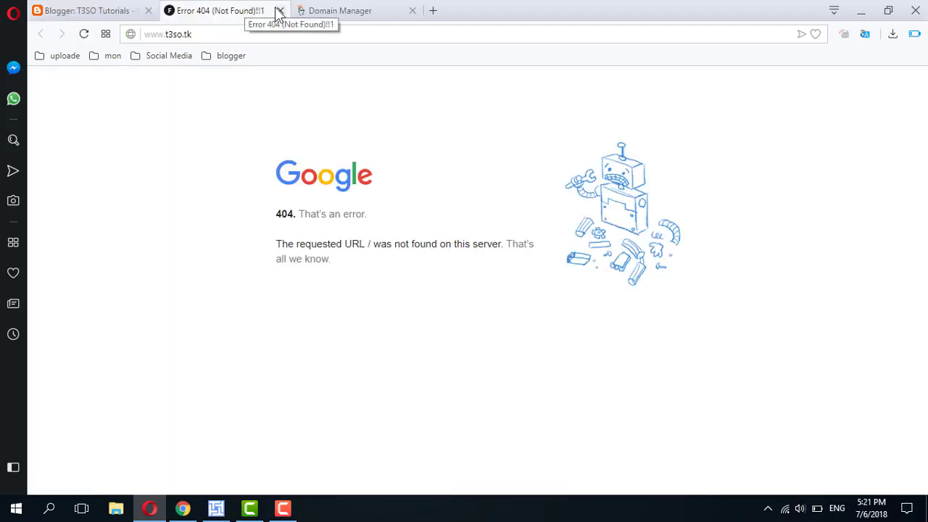
click(279, 11)
Compare the verification CNAME's host name and destination in GoDaddy's DNS records with the entries in Blogger's instructions
click(228, 10)
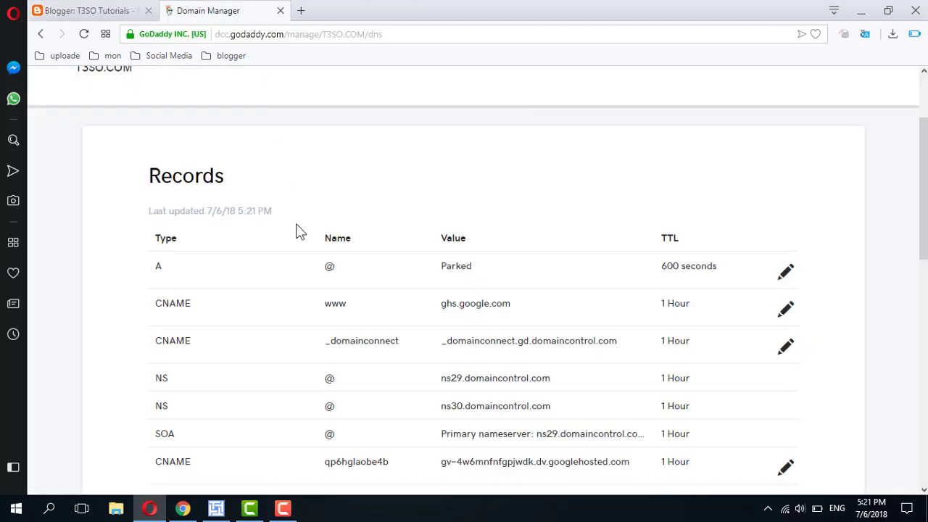
drag(922, 191, 923, 219)
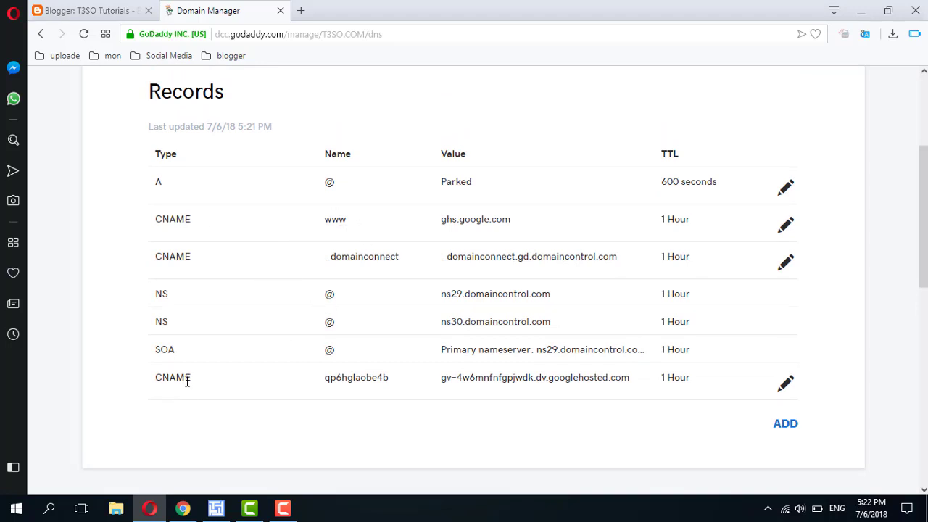
double_click(351, 378)
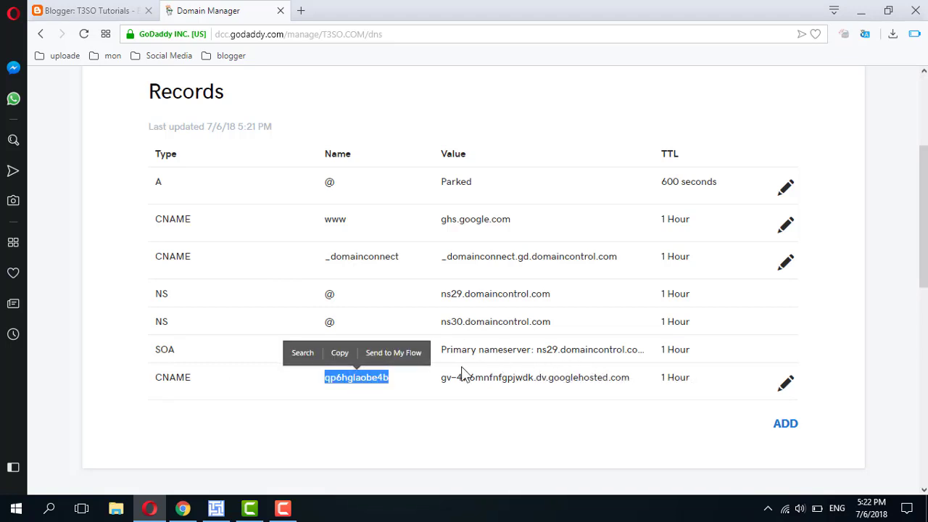
click(124, 8)
click(228, 15)
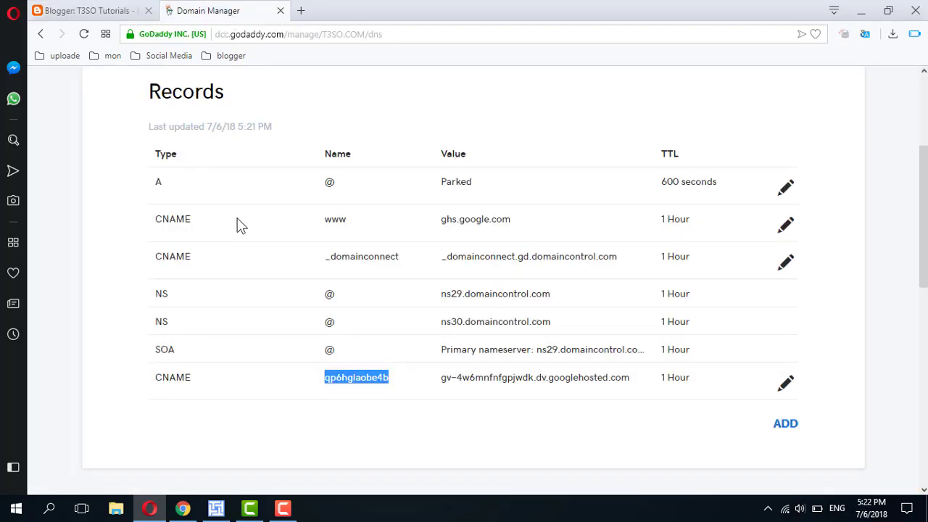
click(81, 10)
click(229, 9)
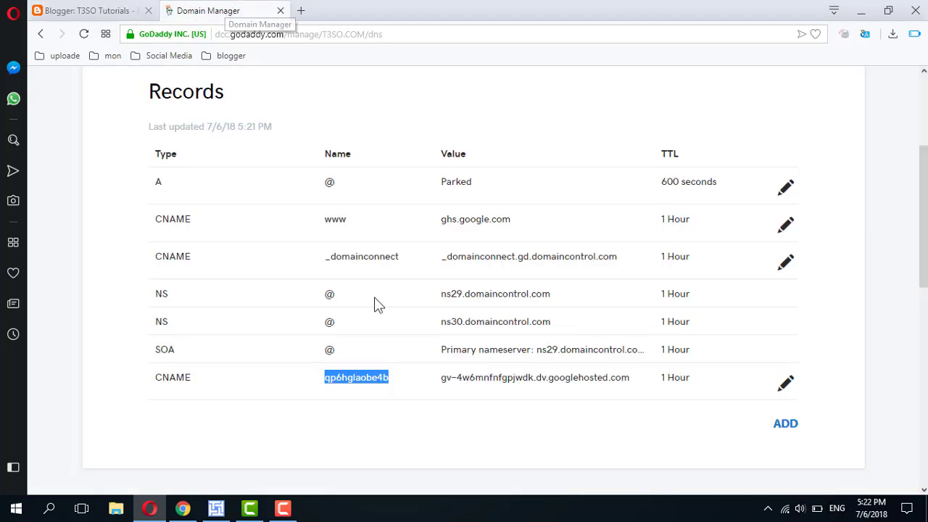